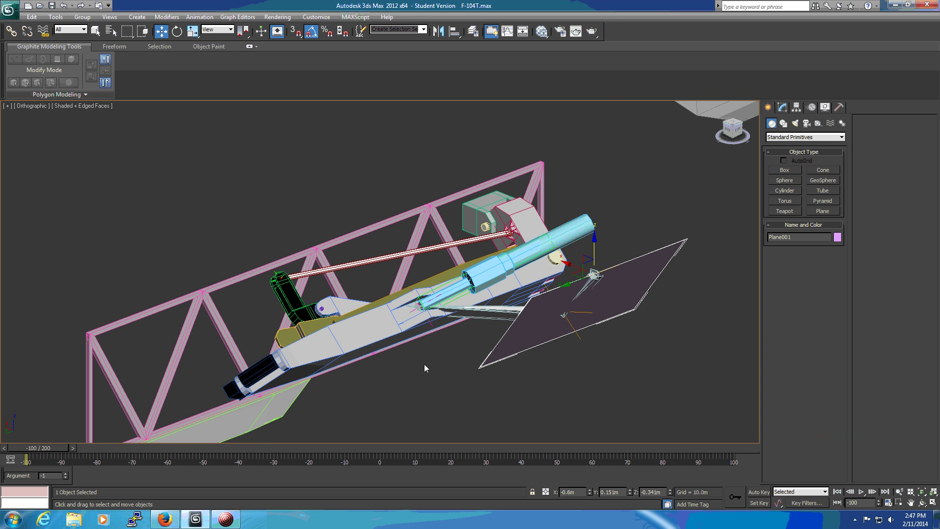
# Switch to local-axis rotation and orbit to a steeper view of the door plate.
pyautogui.scroll(-5, 513, 368)
pyautogui.scroll(-2, 516, 368)
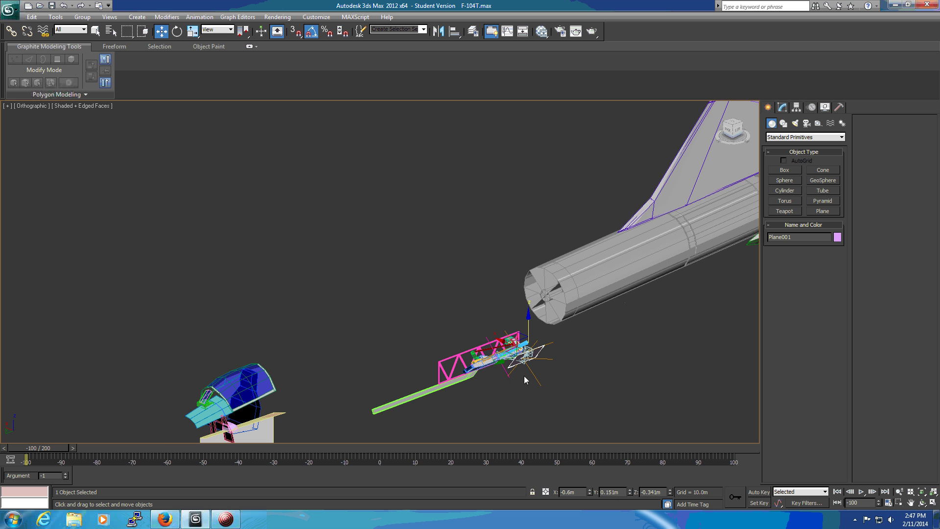
pyautogui.scroll(6, 538, 386)
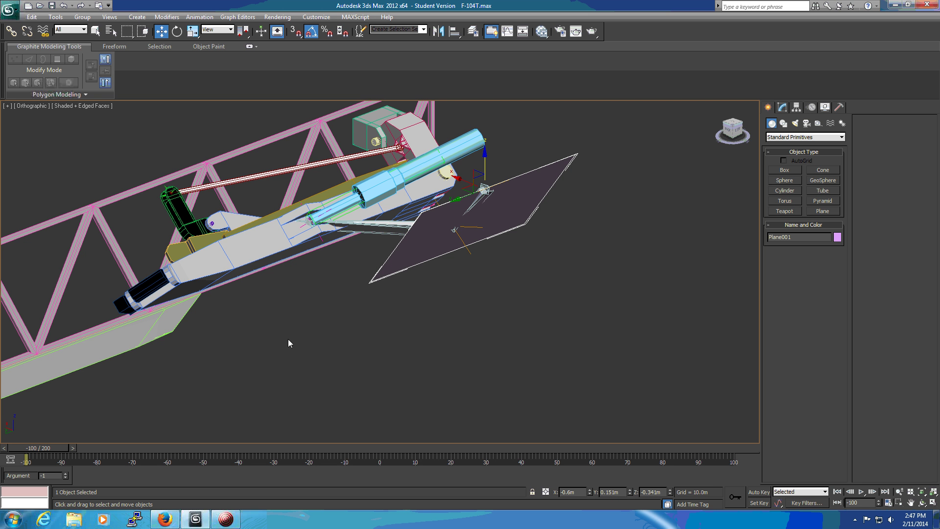
pyautogui.keyDown('alt'); pyautogui.moveTo(306, 306); pyautogui.dragTo(371, 326, button='middle'); pyautogui.keyUp('alt')
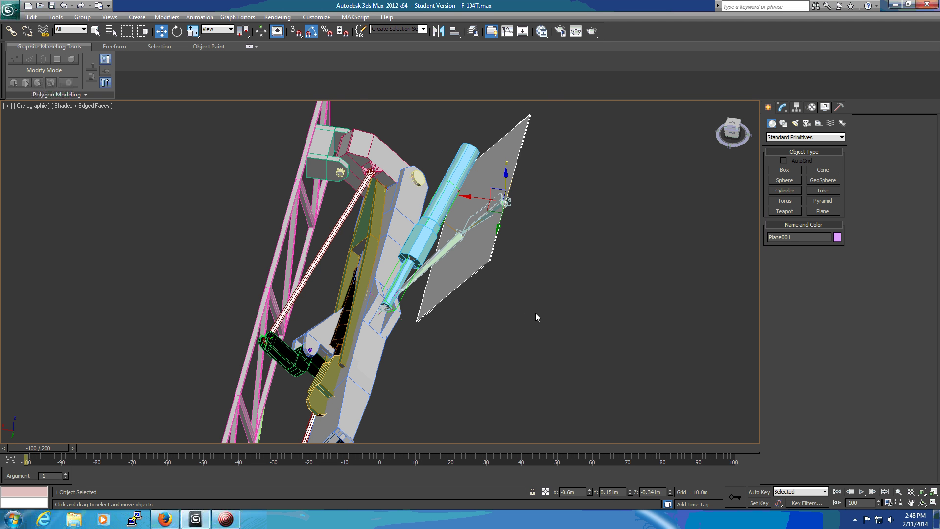
pyautogui.press('e')
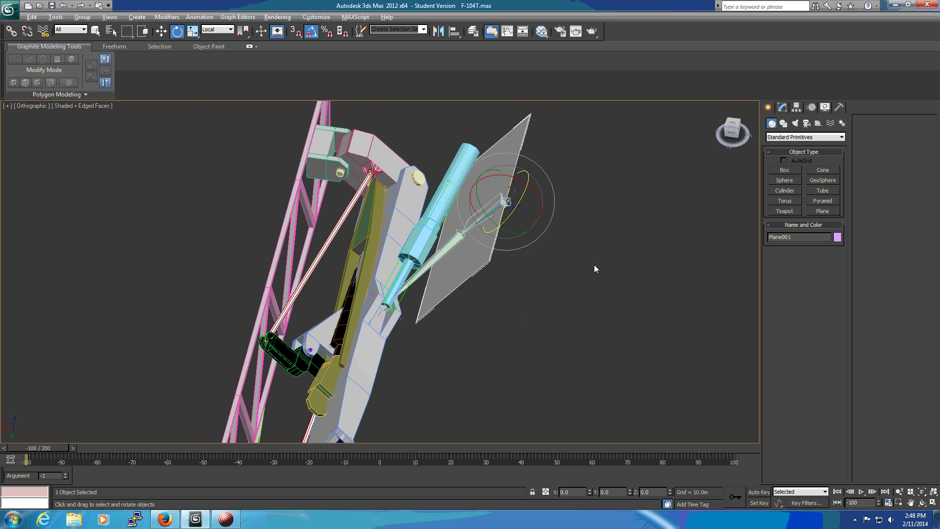
pyautogui.keyDown('alt'); pyautogui.moveTo(595, 264); pyautogui.dragTo(586, 240, button='middle'); pyautogui.keyUp('alt')
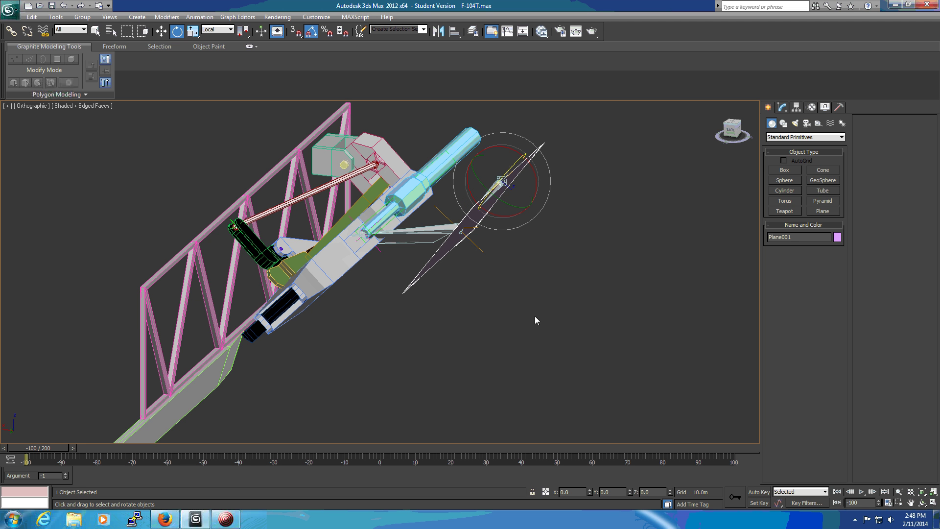
pyautogui.keyDown('alt'); pyautogui.moveTo(551, 316); pyautogui.dragTo(573, 359, button='middle'); pyautogui.keyUp('alt')
pyautogui.keyDown('alt'); pyautogui.moveTo(506, 357); pyautogui.dragTo(555, 375, button='middle'); pyautogui.keyUp('alt')
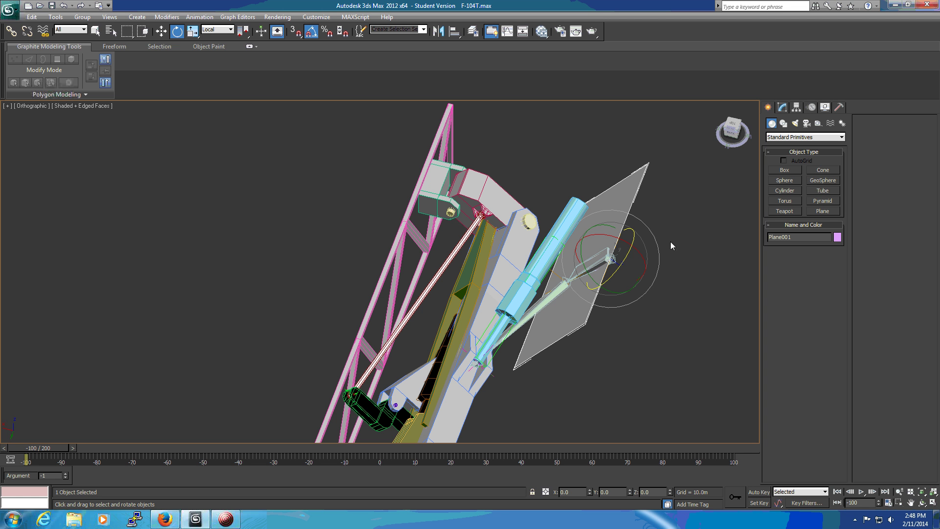
# Check Bone019's IK joint settings, then show Bone021's IK controller with end effector Hinge002.
pyautogui.click(598, 260)
pyautogui.press('w')
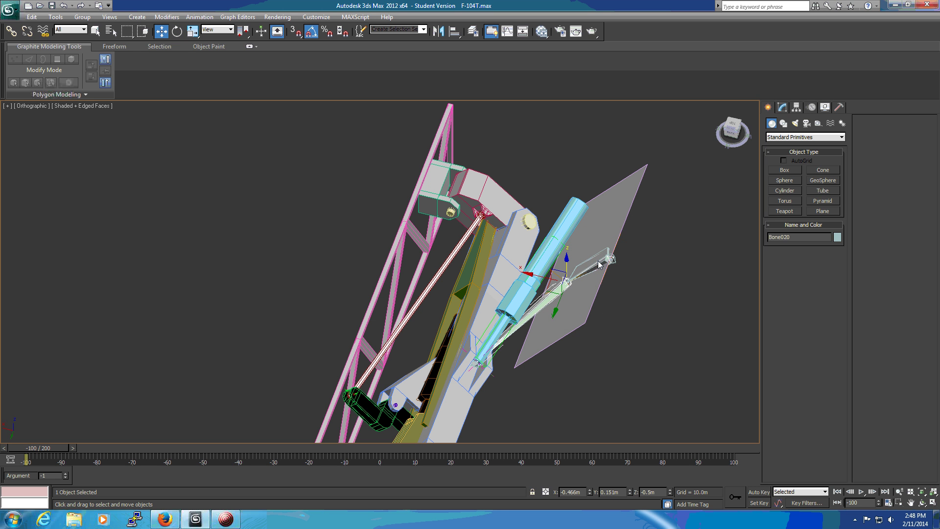
pyautogui.click(605, 262)
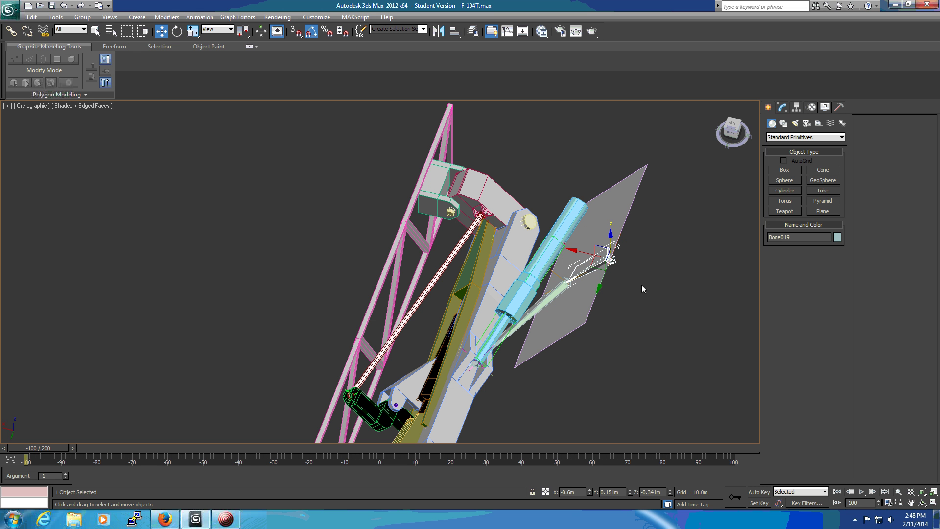
pyautogui.click(797, 107)
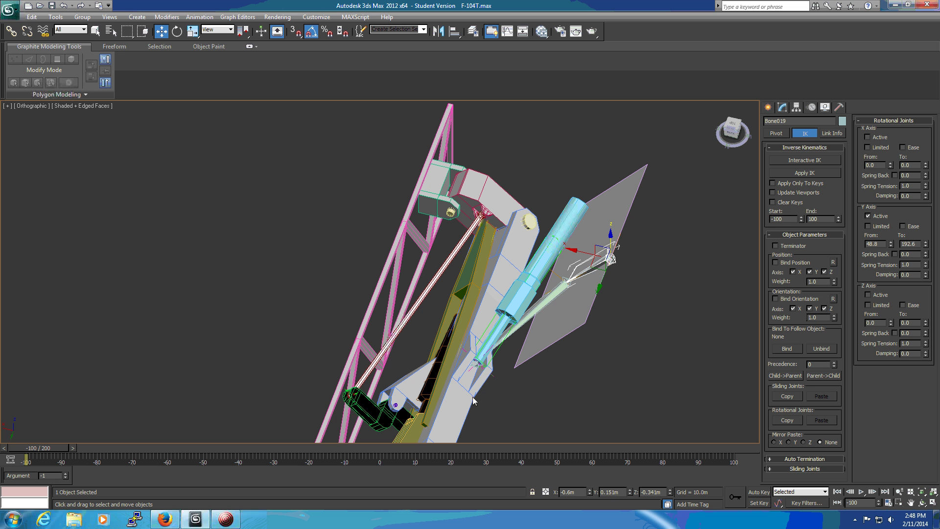
pyautogui.click(466, 355)
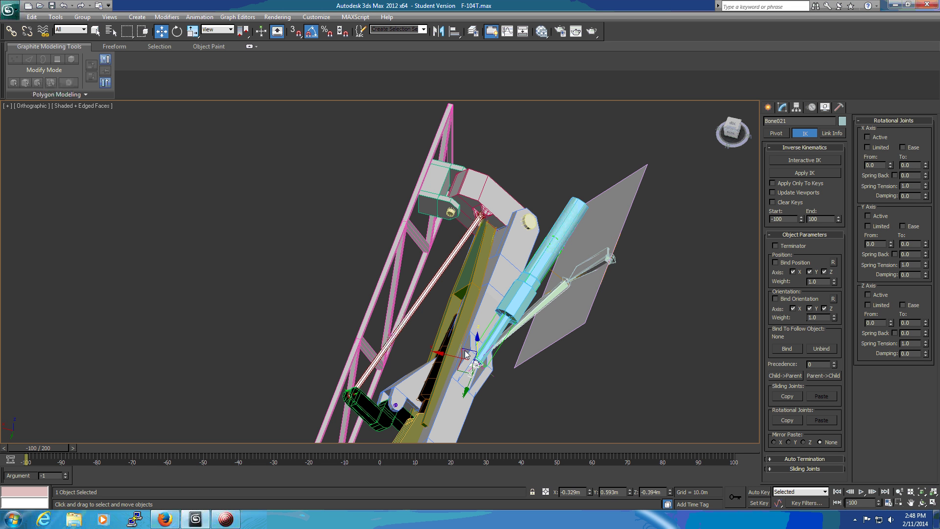
pyautogui.click(812, 108)
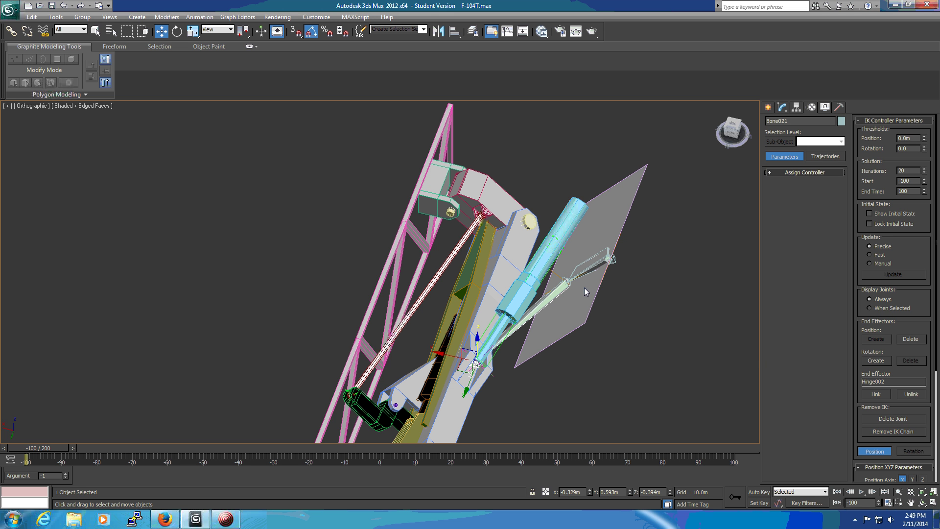
# Select LtMainStrut and rotate it 23 degrees about Z.
pyautogui.click(499, 271)
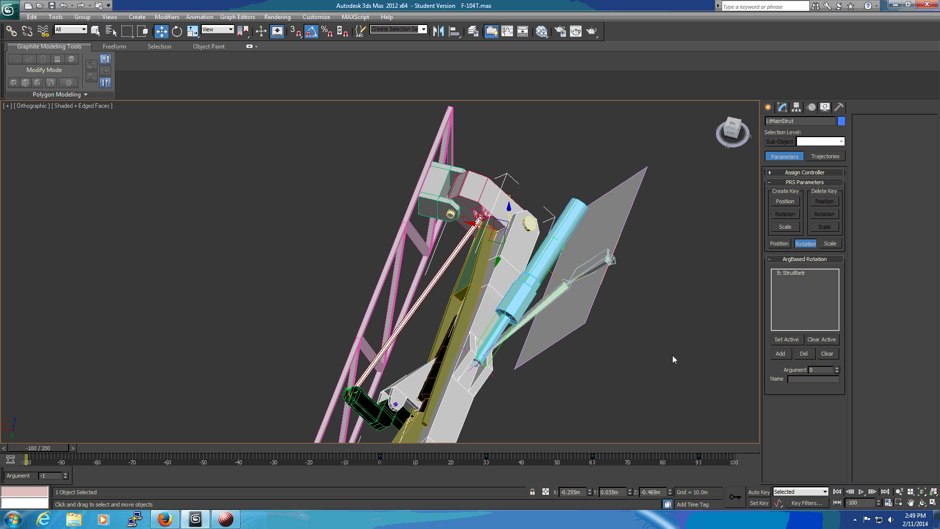
pyautogui.keyDown('alt'); pyautogui.moveTo(672, 360); pyautogui.dragTo(660, 352, button='middle'); pyautogui.keyUp('alt')
pyautogui.press('e')
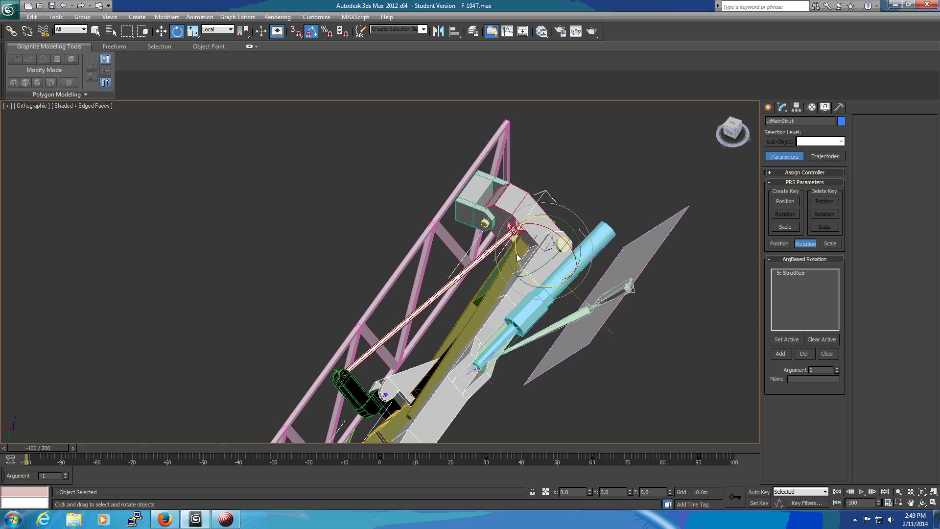
pyautogui.moveTo(708, 395); pyautogui.dragTo(624, 326, button='middle')
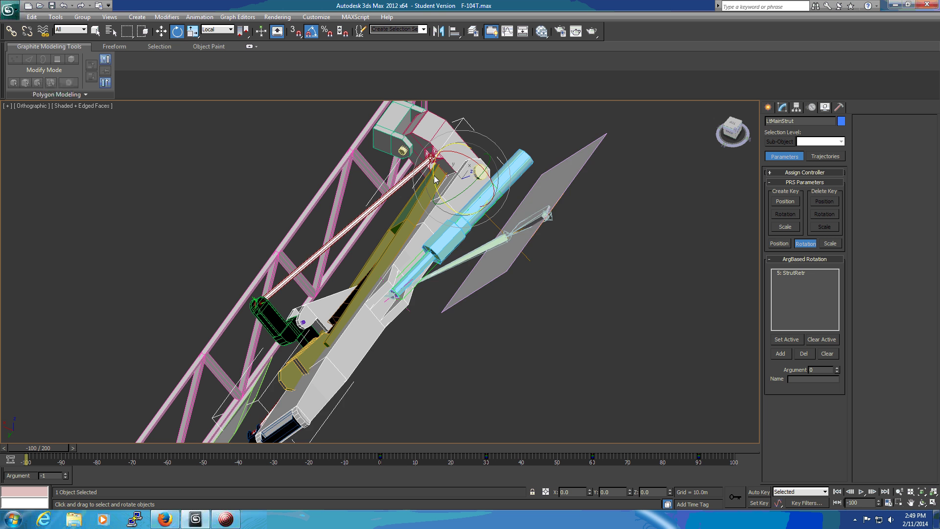
pyautogui.moveTo(434, 179); pyautogui.dragTo(440, 187)
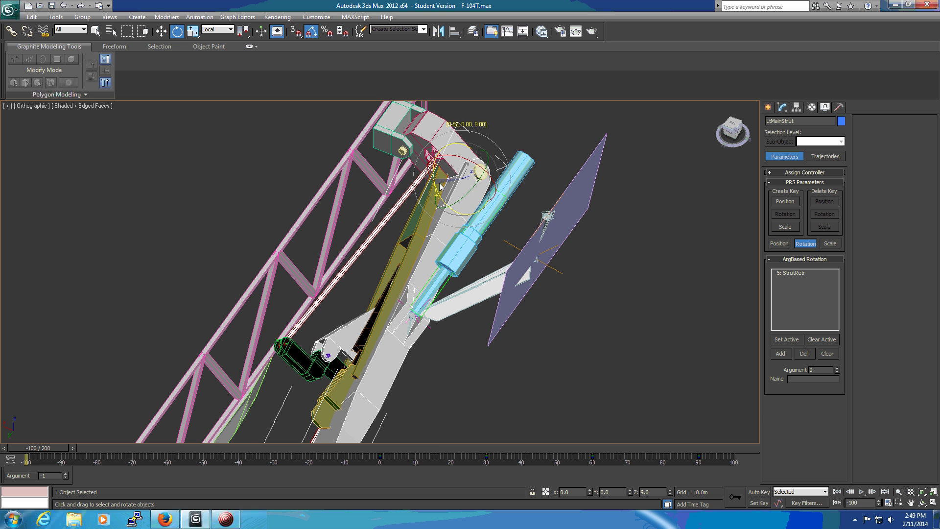
pyautogui.moveTo(439, 187); pyautogui.dragTo(453, 198)
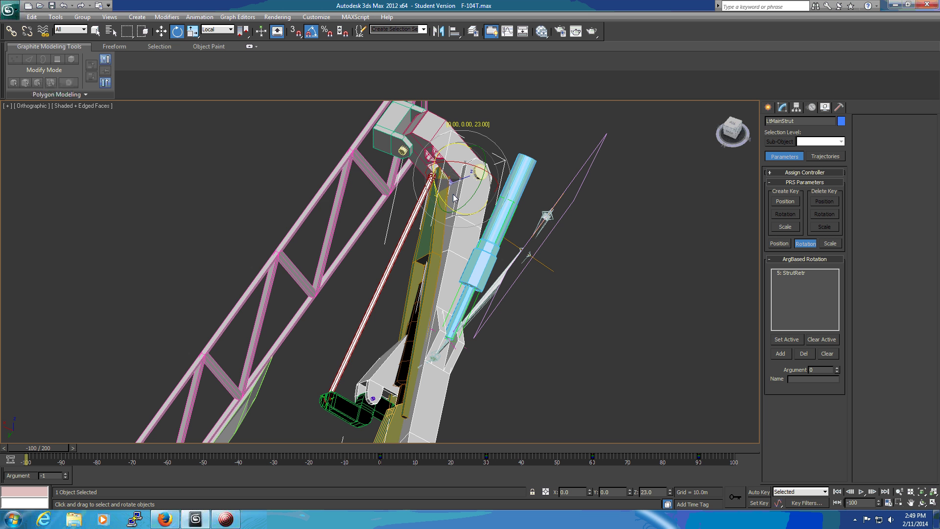
pyautogui.moveTo(453, 199); pyautogui.dragTo(453, 198)
# Orbit and zoom in on the strut joint to inspect how the door follows.
pyautogui.keyDown('alt'); pyautogui.moveTo(551, 425); pyautogui.dragTo(416, 345, button='middle'); pyautogui.keyUp('alt')
pyautogui.scroll(5, 390, 339)
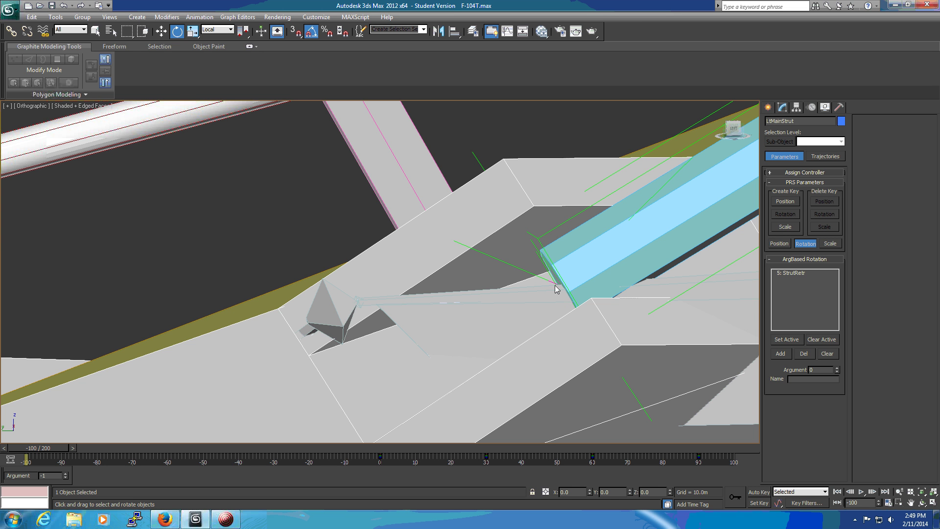
pyautogui.keyDown('alt'); pyautogui.moveTo(565, 369); pyautogui.dragTo(496, 345, button='middle'); pyautogui.keyUp('alt')
pyautogui.scroll(-5, 505, 313)
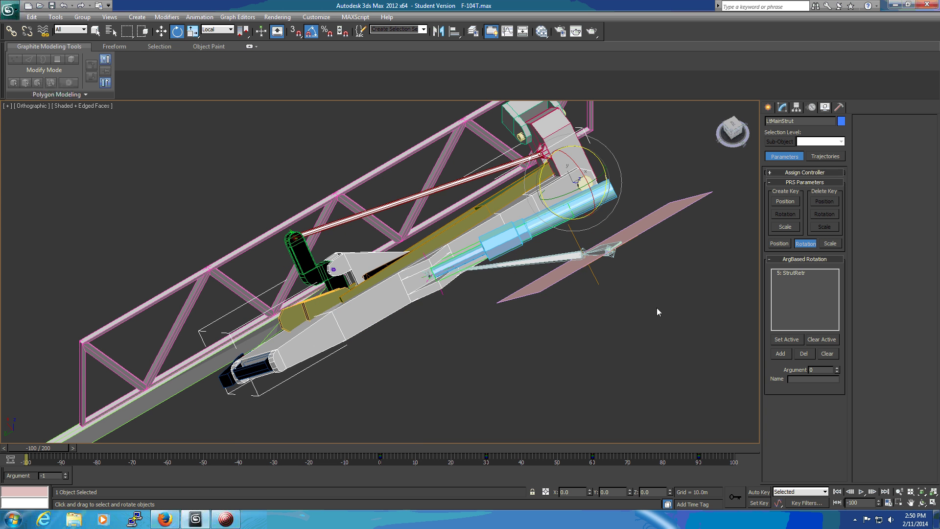
# Orbit to a side-on view of the truss and select root bone Bone019.
pyautogui.keyDown('alt'); pyautogui.moveTo(650, 319); pyautogui.dragTo(612, 266, button='middle'); pyautogui.keyUp('alt')
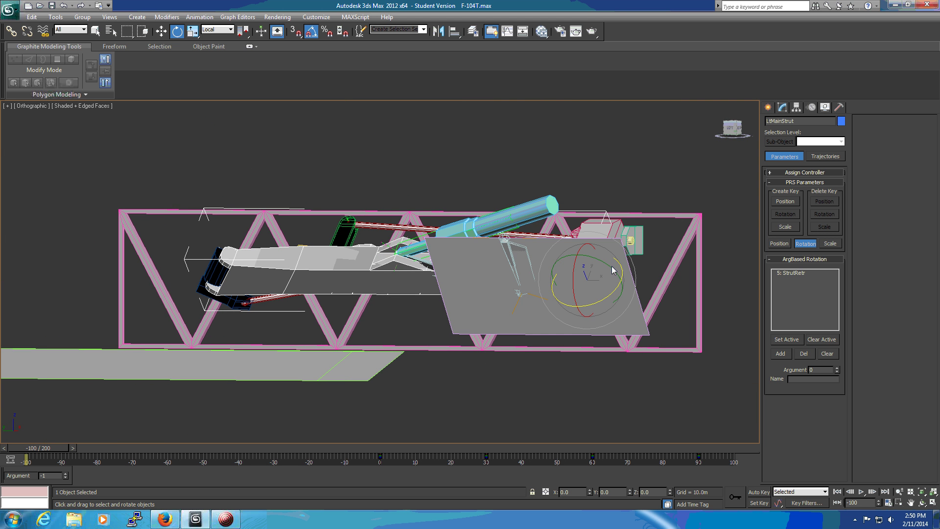
pyautogui.click(507, 251)
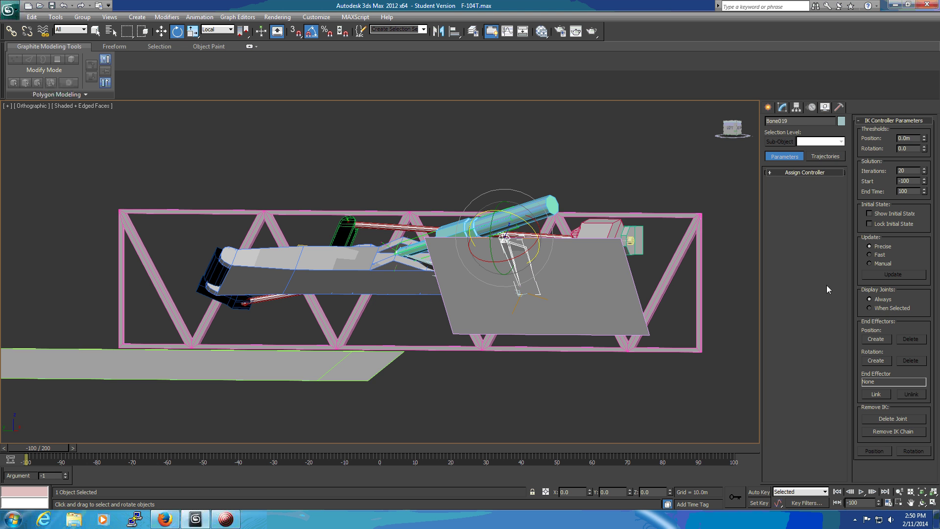
# Limit Bone019's Y-axis rotational joint to 48.6 through 189.6.
pyautogui.click(796, 107)
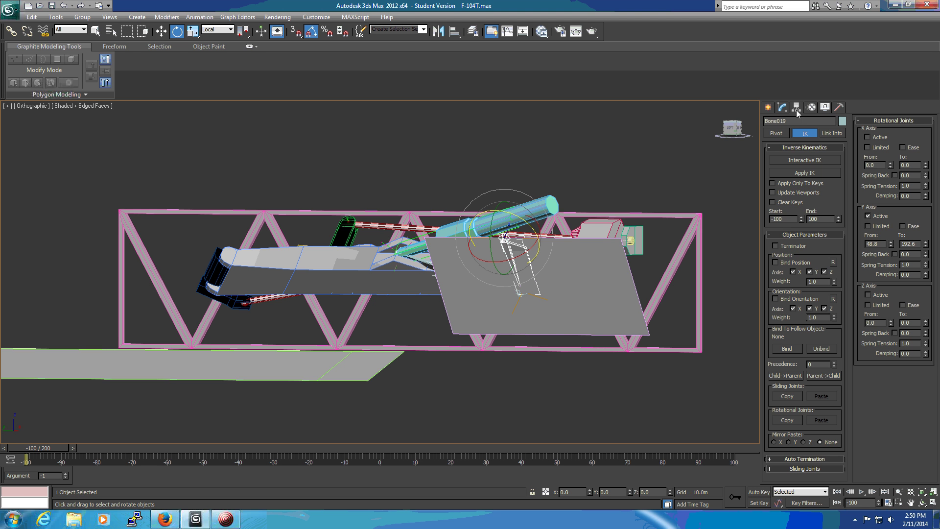
pyautogui.click(868, 227)
pyautogui.moveTo(890, 245); pyautogui.dragTo(925, 262)
pyautogui.keyDown('alt'); pyautogui.moveTo(586, 348); pyautogui.dragTo(609, 394, button='middle'); pyautogui.keyUp('alt')
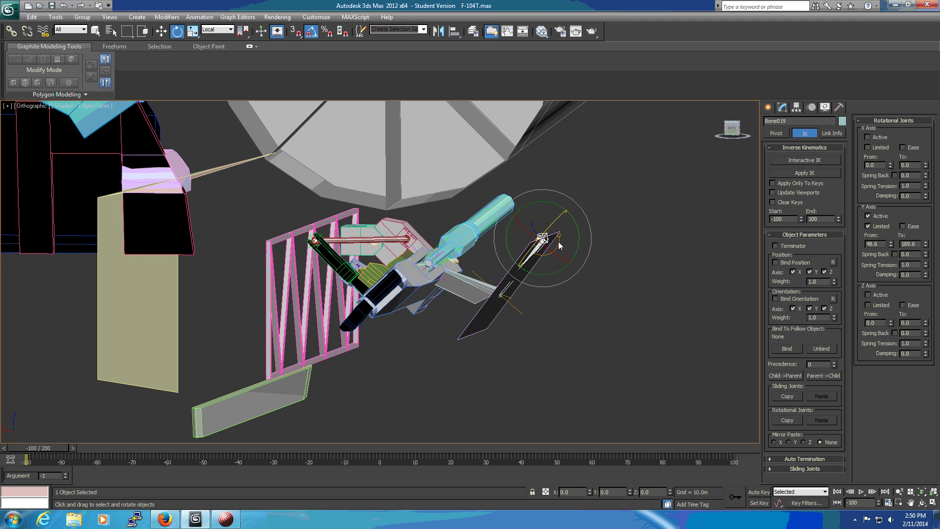
pyautogui.scroll(4, 603, 319)
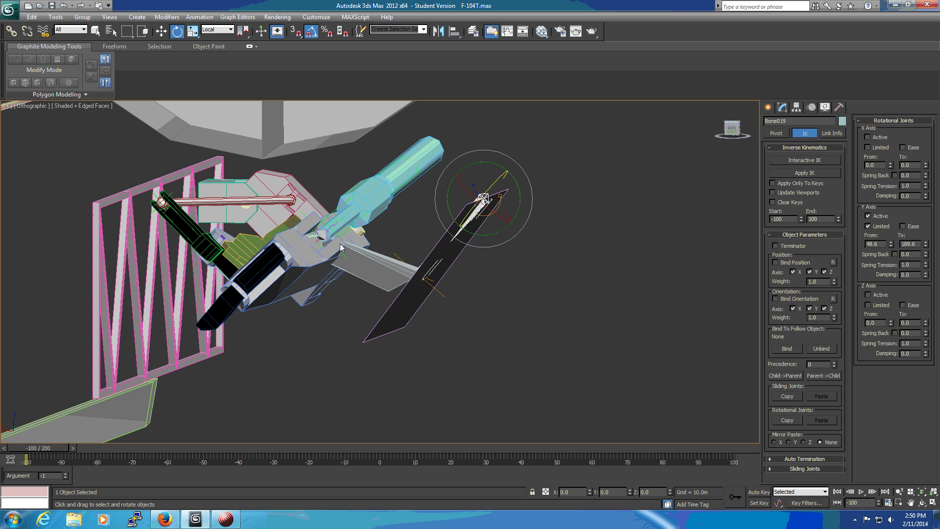
# Select LtMainStrut and rotate it 23 degrees about Z with the Y limit active.
pyautogui.click(309, 264)
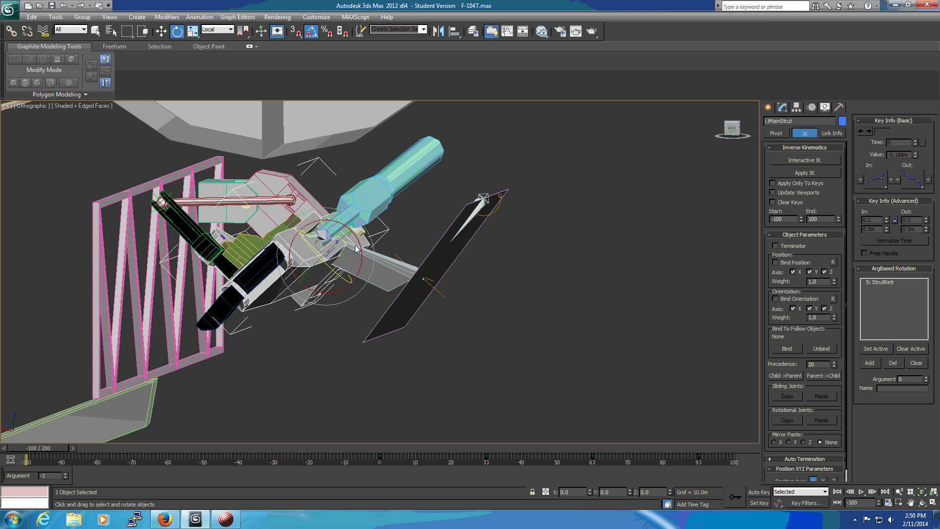
pyautogui.keyDown('alt'); pyautogui.moveTo(332, 336); pyautogui.dragTo(322, 339, button='middle'); pyautogui.keyUp('alt')
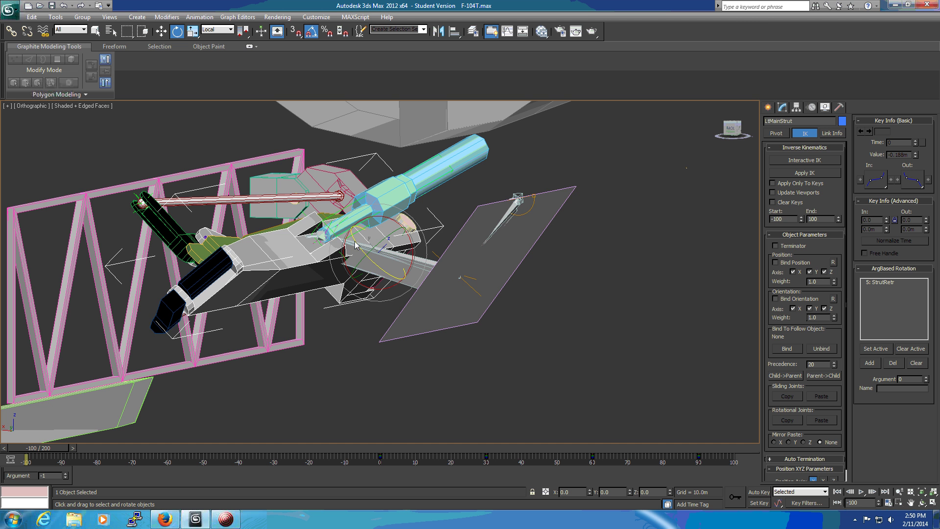
pyautogui.moveTo(356, 244); pyautogui.dragTo(371, 260)
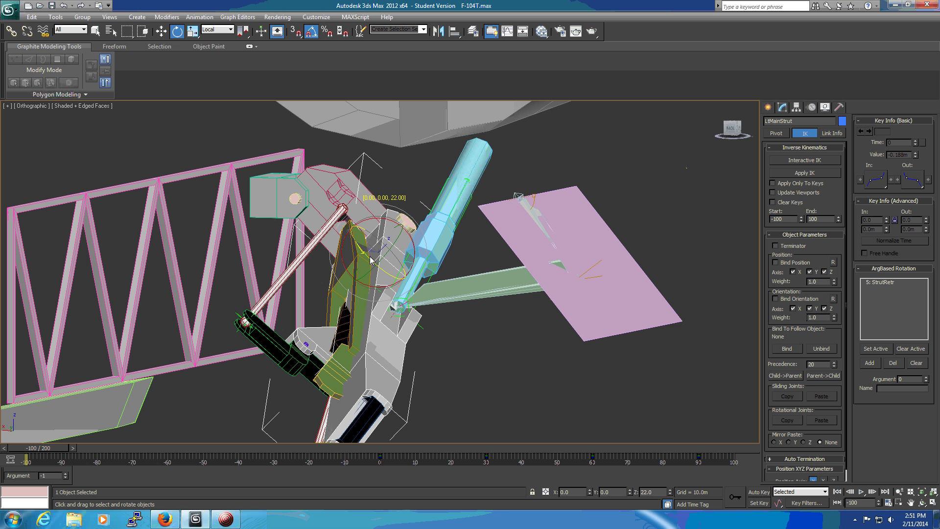
pyautogui.moveTo(371, 262); pyautogui.dragTo(371, 261)
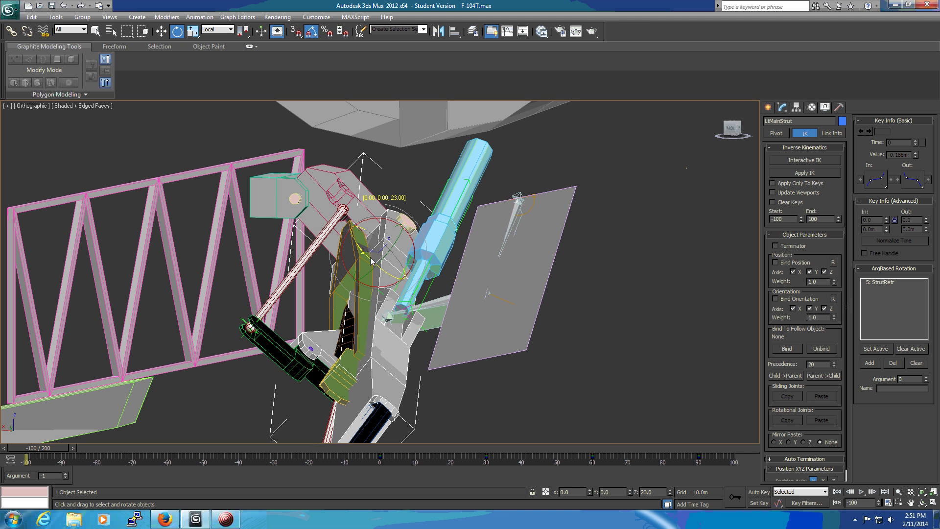
pyautogui.moveTo(370, 261); pyautogui.dragTo(371, 261)
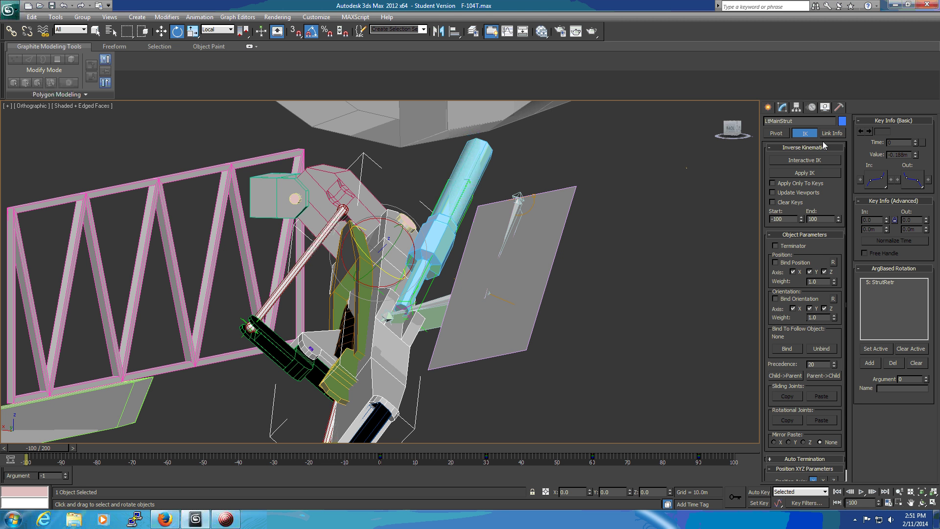
# Select Bone021 and display its IK Controller Parameters with end effector Hinge002.
pyautogui.click(389, 320)
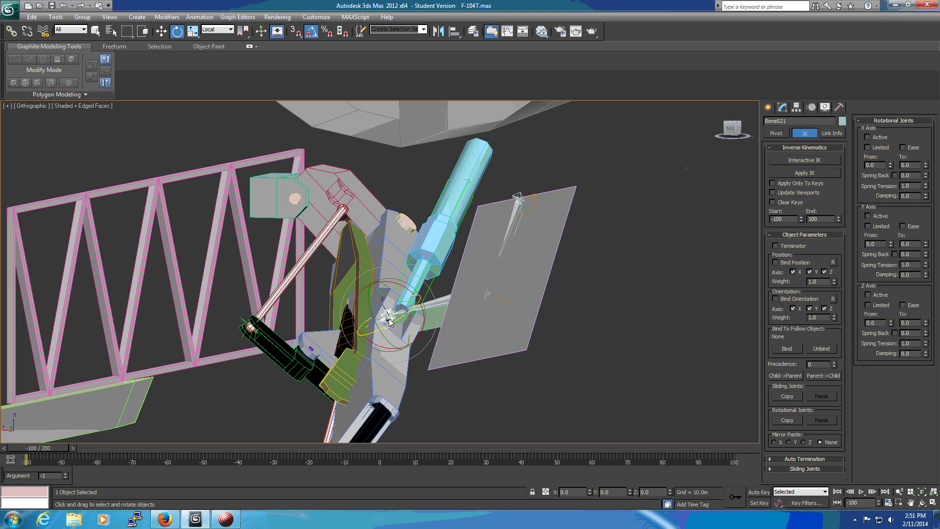
pyautogui.click(811, 107)
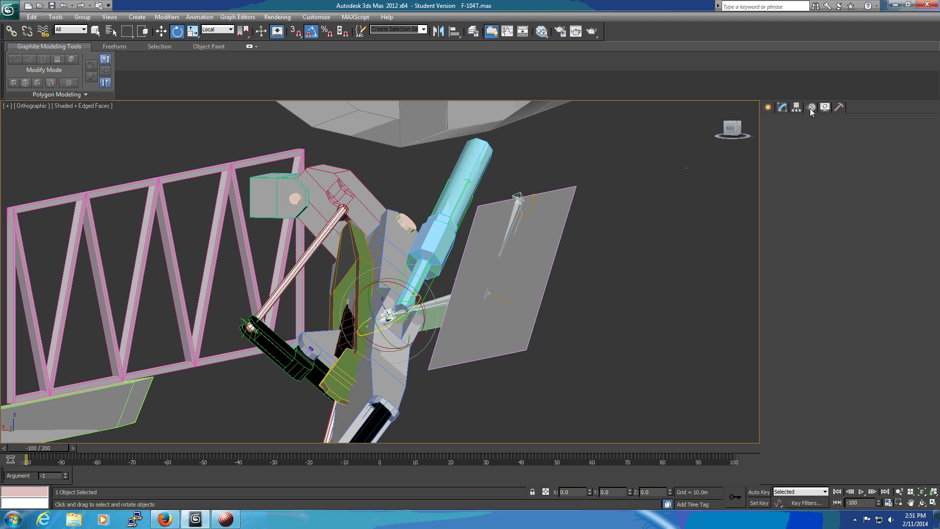